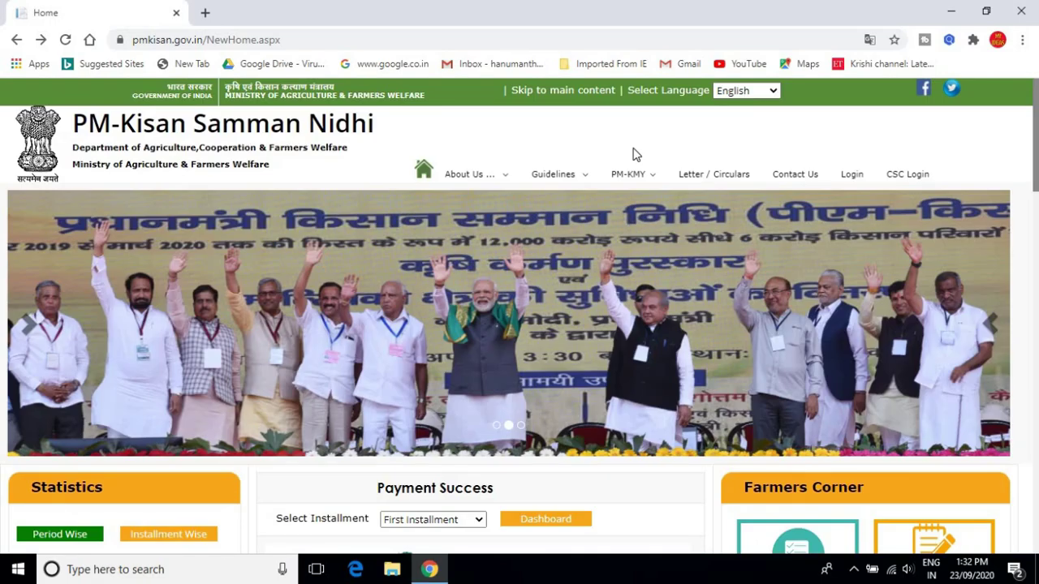
Start a rural farmer registration from Farmers Corner by searching with the farmer's Aadhaar number and the image text
{"action": "scroll", "coordinate": [479, 149], "scroll_direction": "down", "scroll_amount": 3}
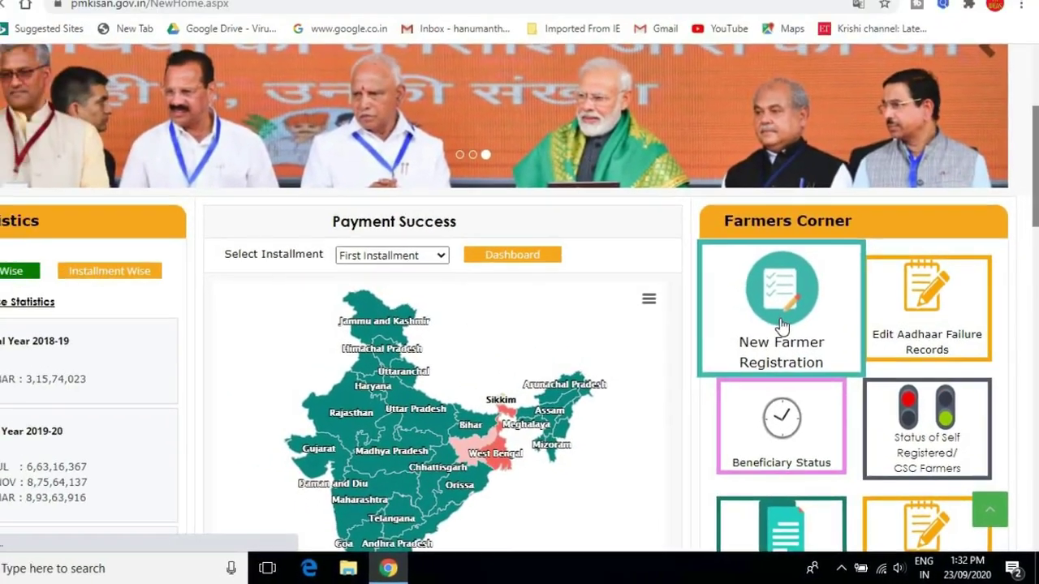
{"action": "left_click", "coordinate": [781, 325]}
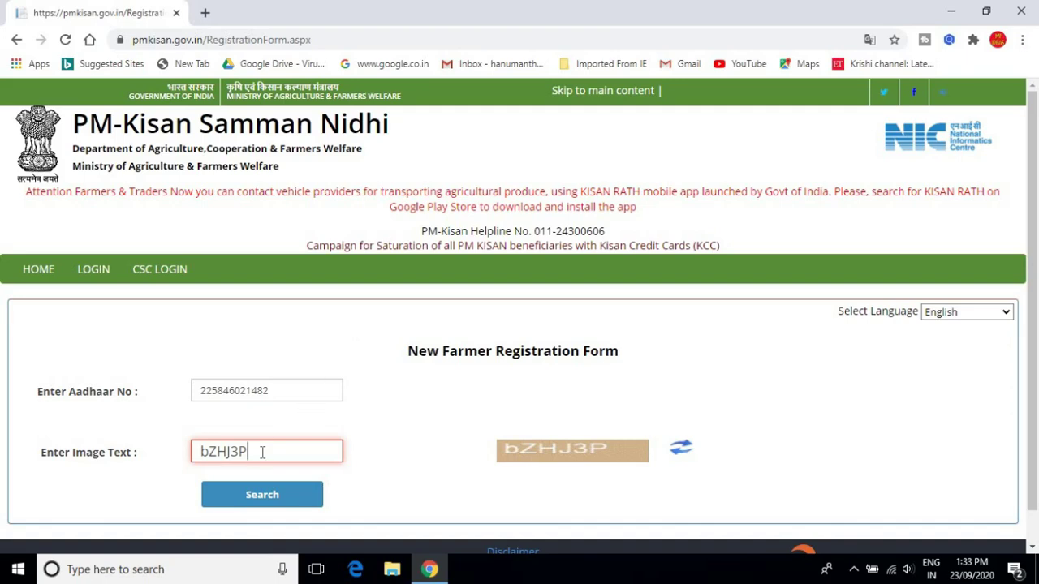
{"action": "left_click", "coordinate": [269, 505]}
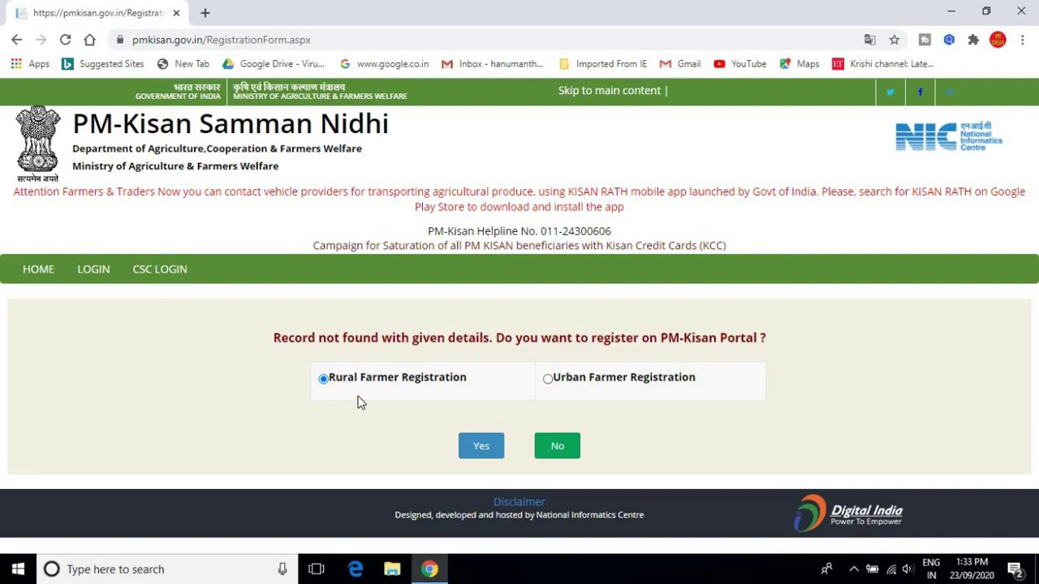
{"action": "left_click", "coordinate": [482, 447]}
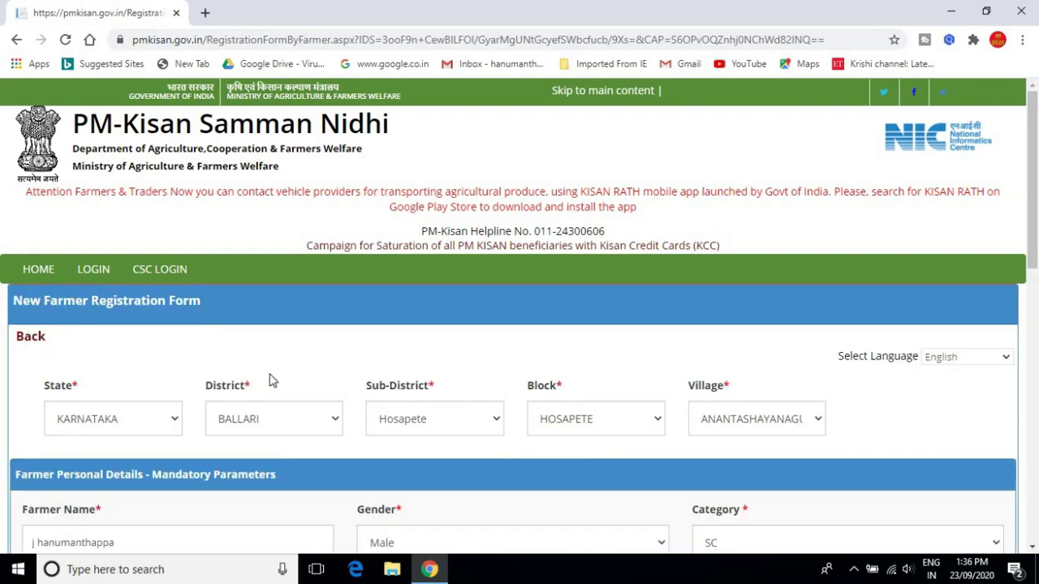
Examine the State, District, Sub-District, Block and Village selections of the new farmer registration form
{"action": "left_click", "coordinate": [155, 429]}
{"action": "left_click", "coordinate": [154, 429]}
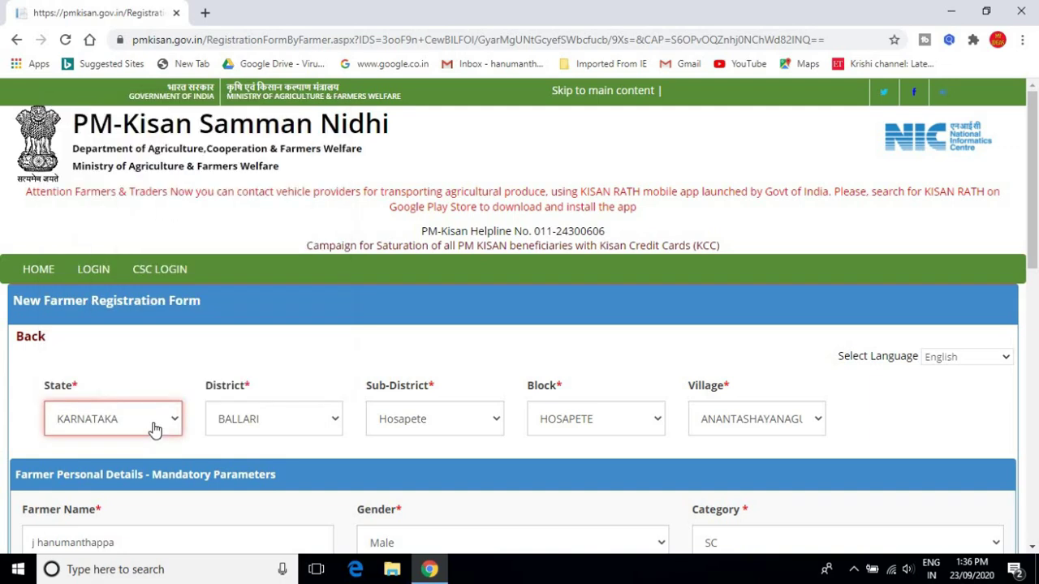
{"action": "left_click", "coordinate": [320, 434]}
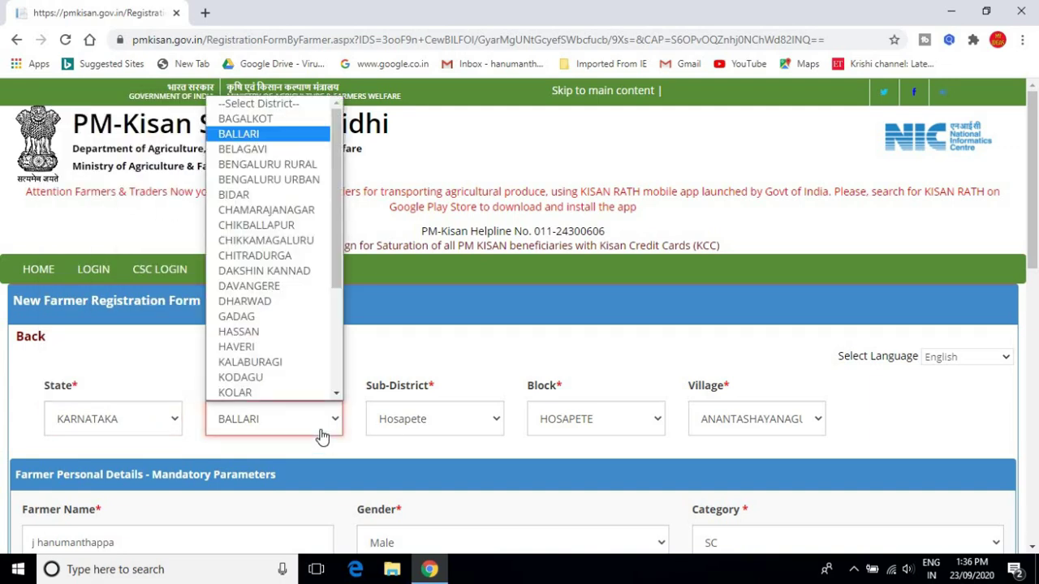
{"action": "left_click", "coordinate": [321, 436]}
{"action": "left_click", "coordinate": [491, 436]}
{"action": "left_click", "coordinate": [491, 436]}
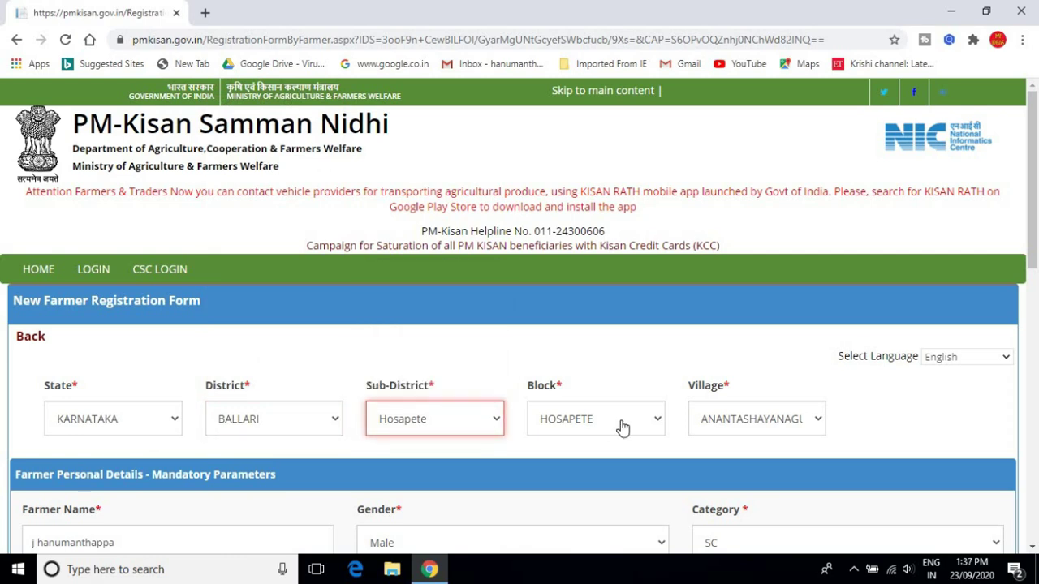
{"action": "left_click", "coordinate": [625, 427]}
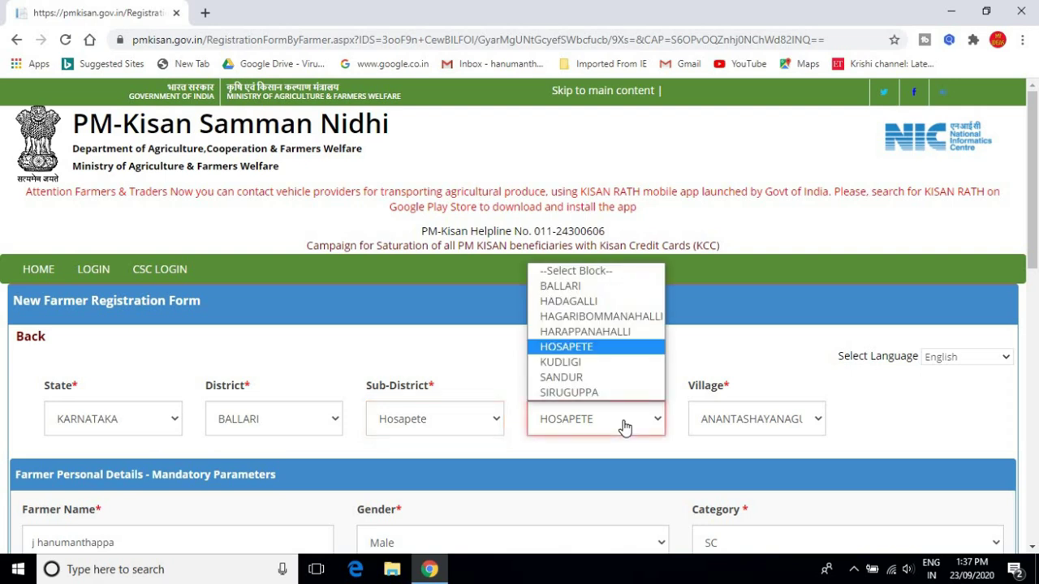
{"action": "left_click", "coordinate": [624, 428]}
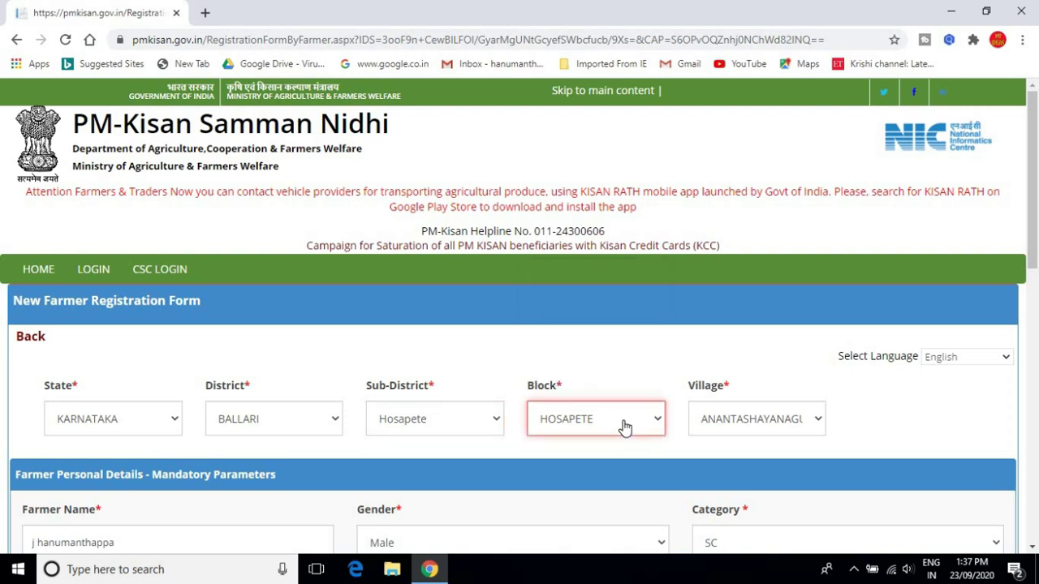
{"action": "left_click", "coordinate": [754, 434]}
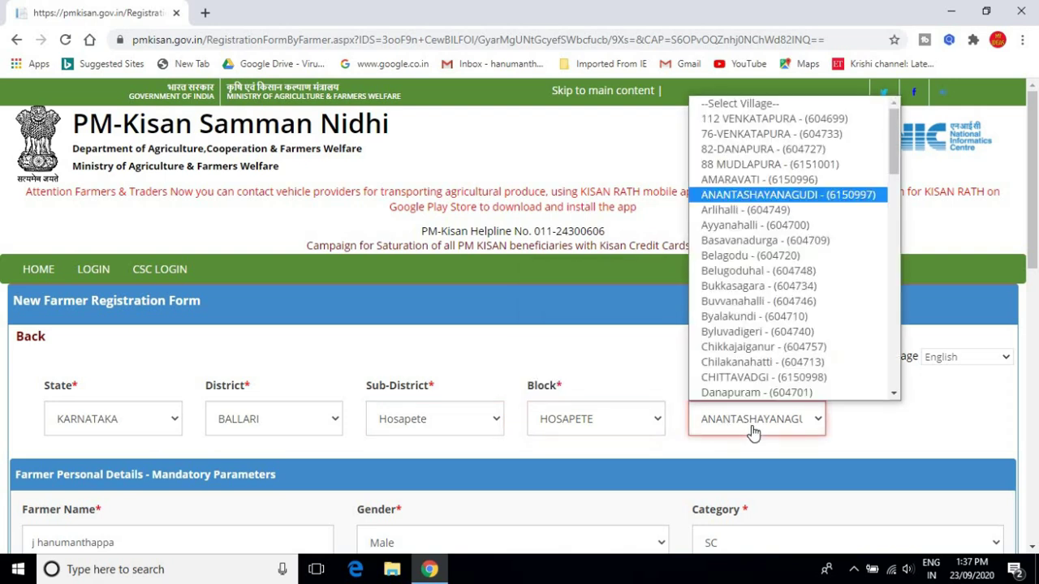
{"action": "left_click", "coordinate": [753, 435]}
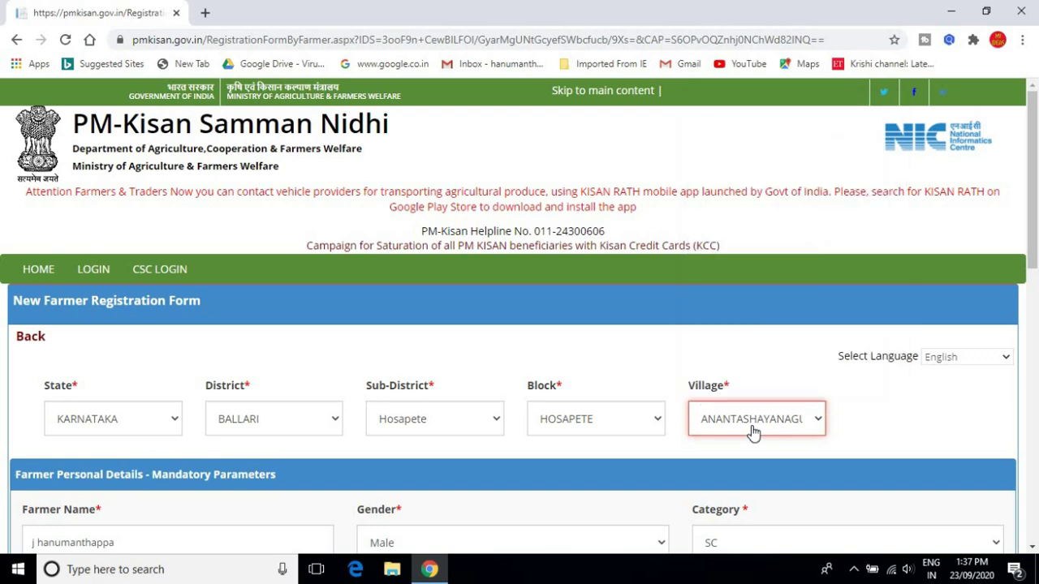
{"action": "left_click", "coordinate": [432, 453]}
Examine the Gender, Category, Farmer Type and Bank Name choices in the farmer's mandatory personal details
{"action": "scroll", "coordinate": [432, 453], "scroll_direction": "down", "scroll_amount": 2}
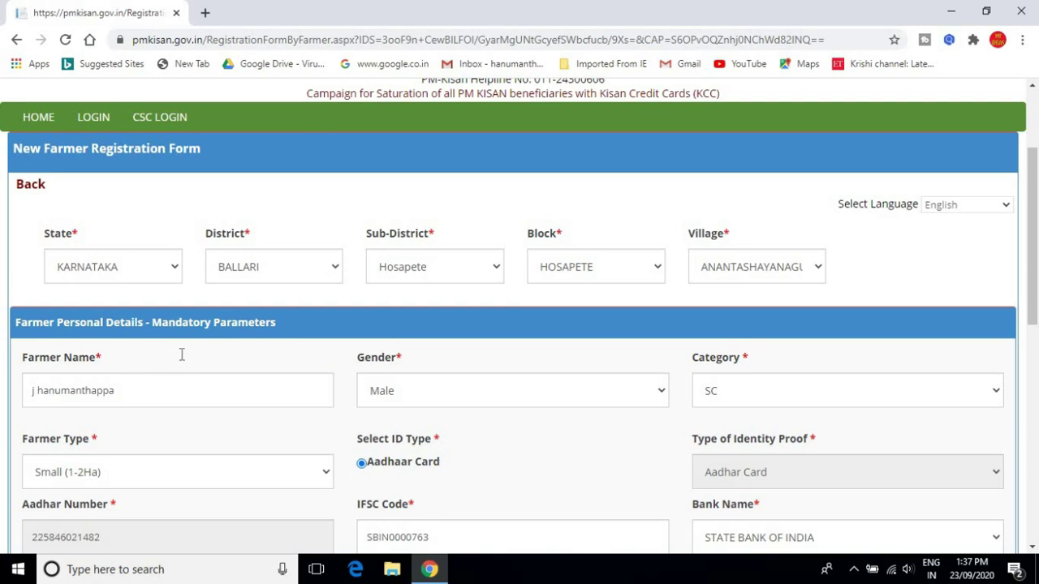
{"action": "scroll", "coordinate": [180, 360], "scroll_direction": "down", "scroll_amount": 1}
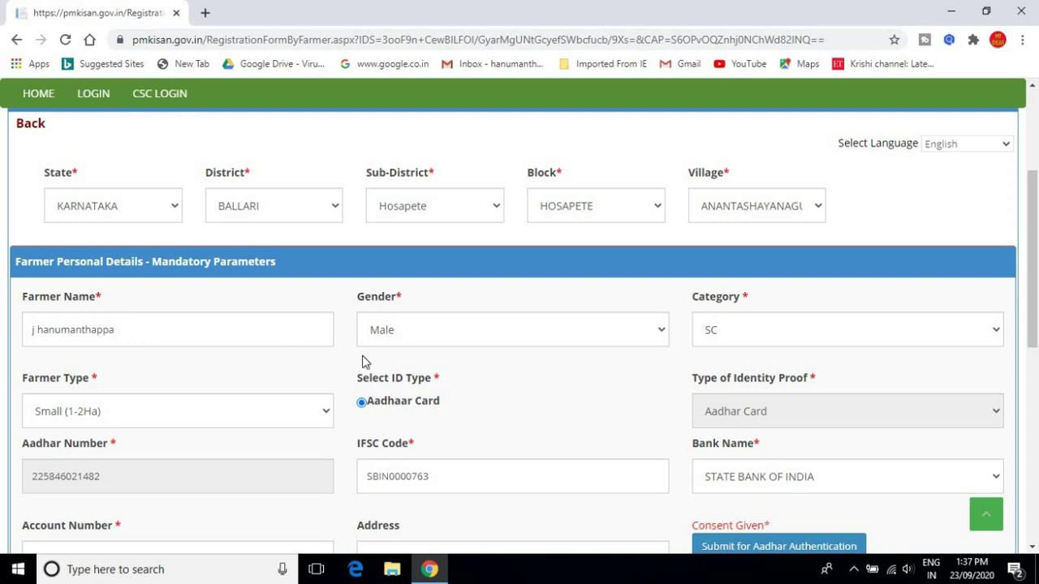
{"action": "left_click", "coordinate": [443, 342]}
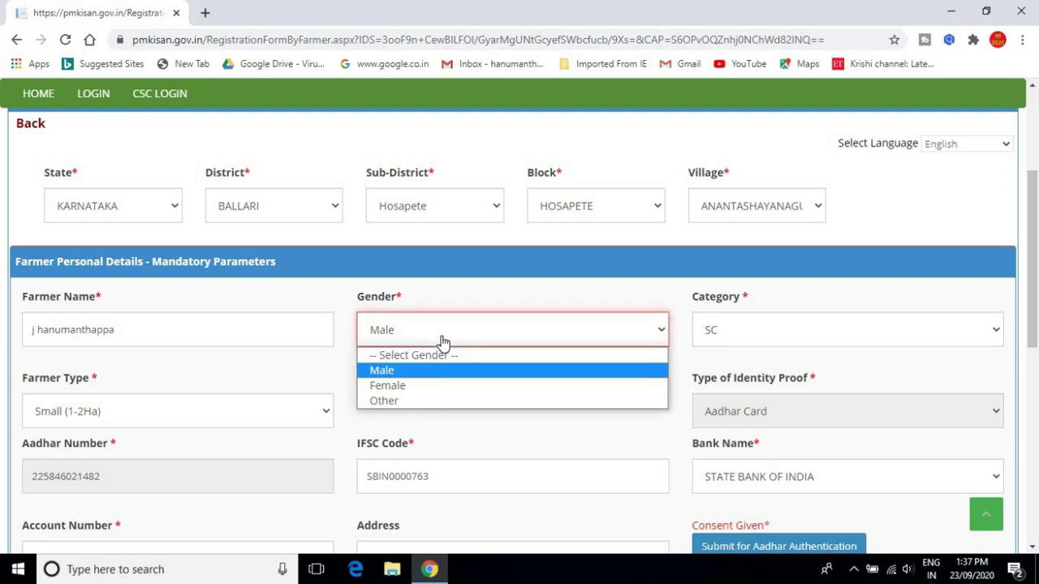
{"action": "left_click", "coordinate": [441, 342]}
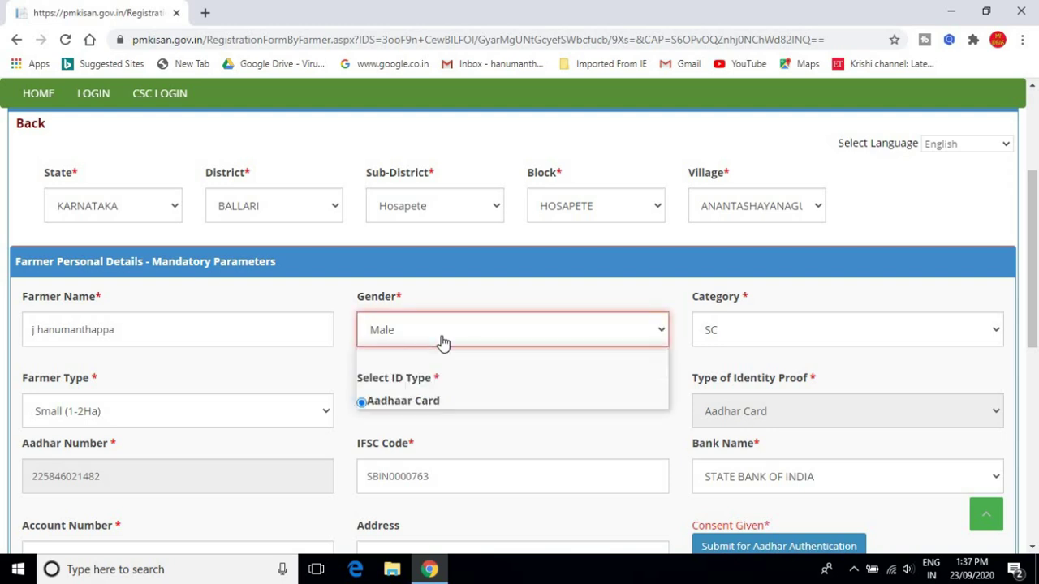
{"action": "left_click", "coordinate": [734, 337]}
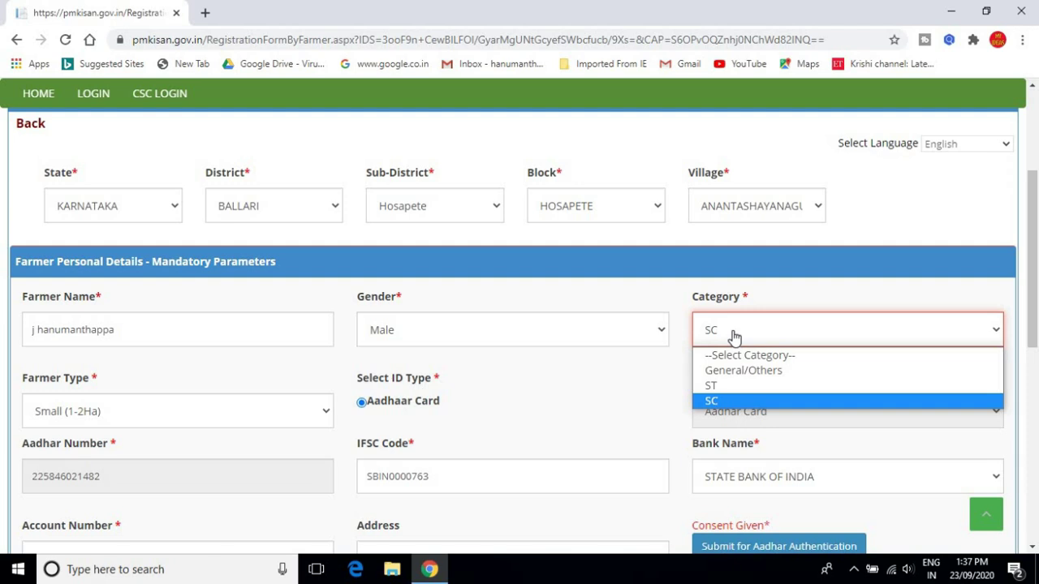
{"action": "left_click", "coordinate": [734, 338]}
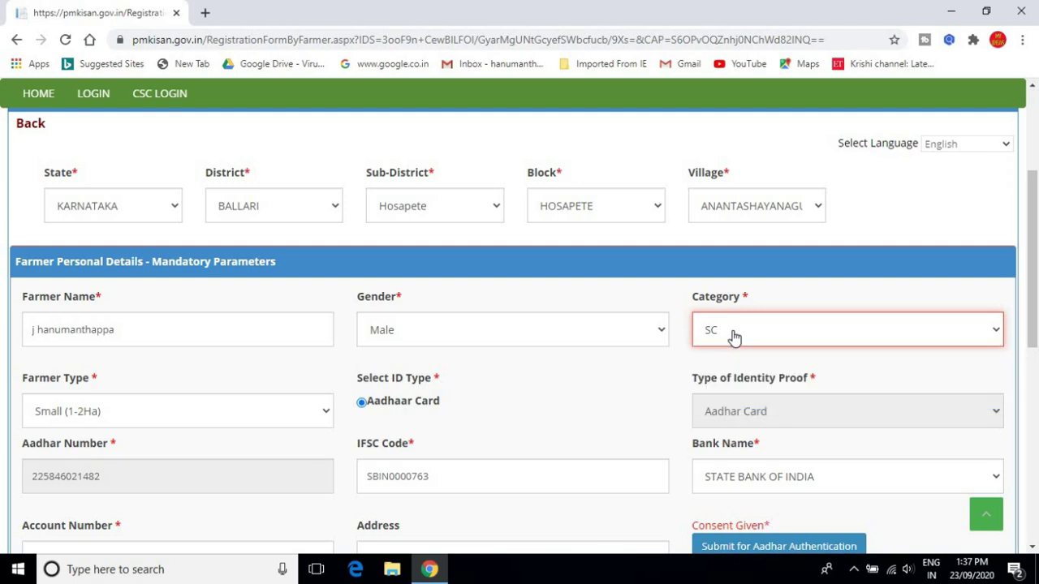
{"action": "left_click", "coordinate": [135, 416]}
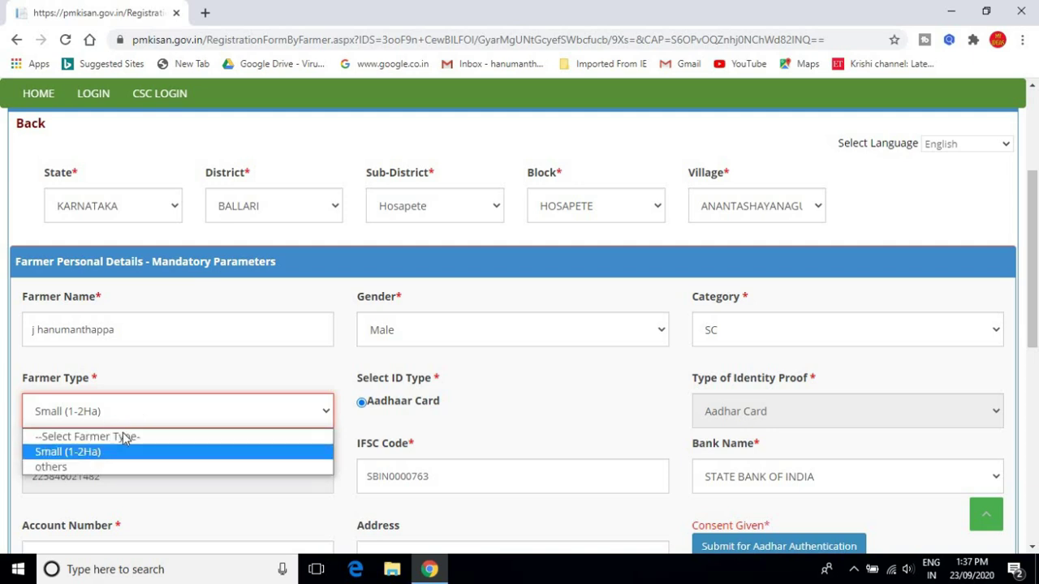
{"action": "left_click", "coordinate": [187, 361]}
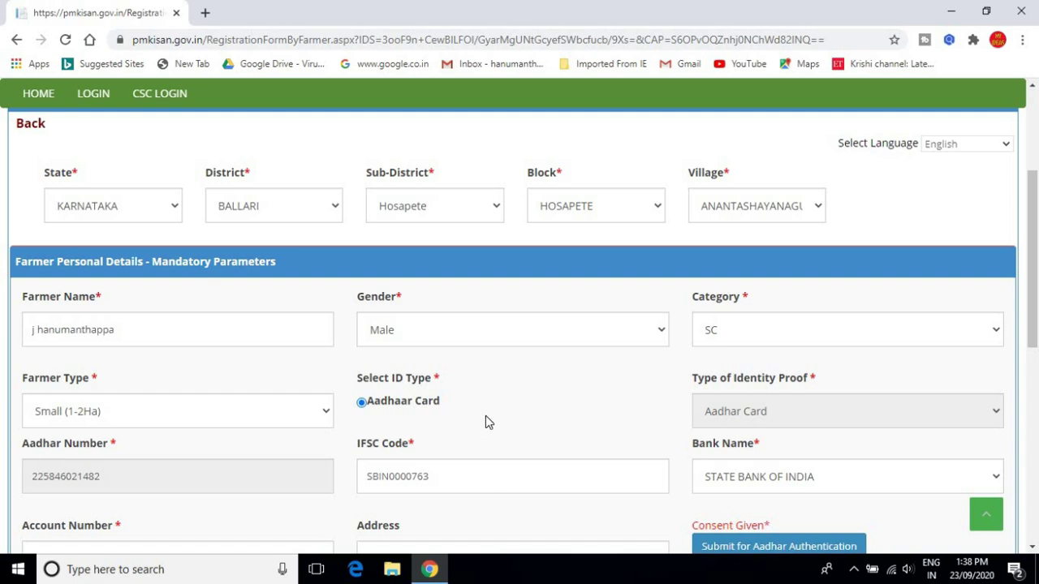
{"action": "scroll", "coordinate": [485, 422], "scroll_direction": "down", "scroll_amount": 1}
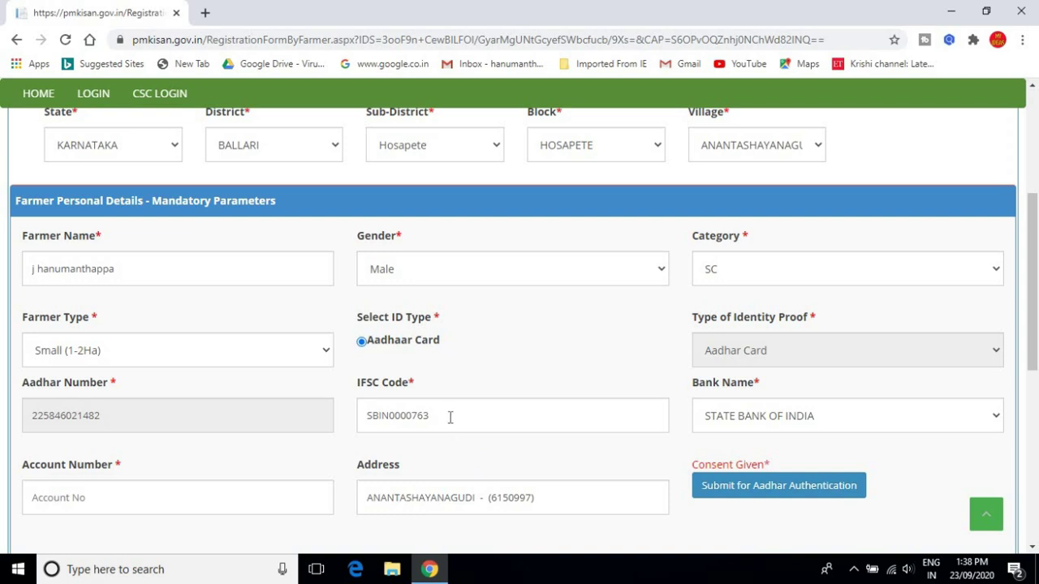
{"action": "left_click", "coordinate": [824, 432]}
{"action": "left_click", "coordinate": [823, 431]}
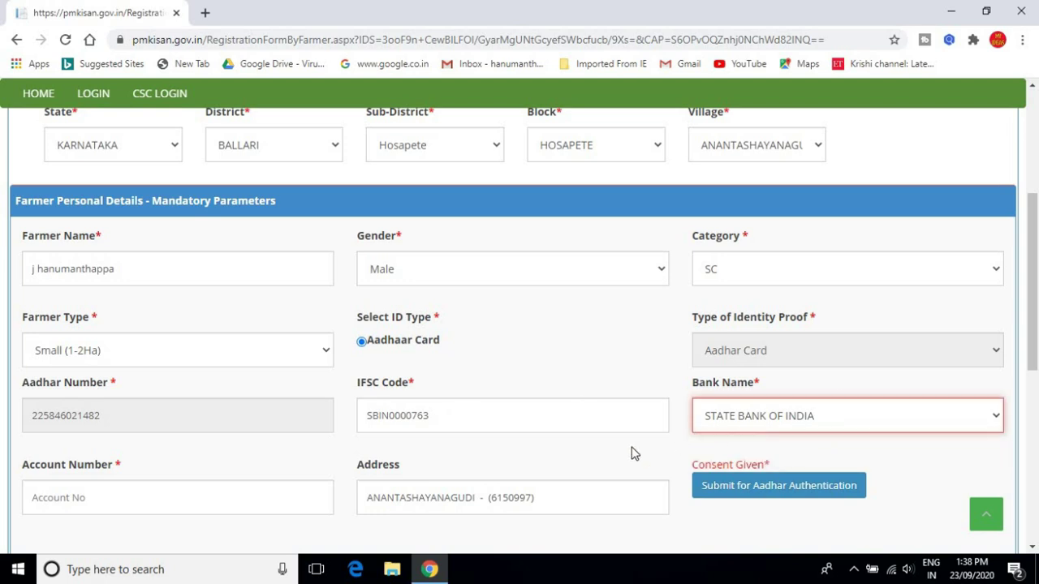
Fill in the farmer's bank account number and submit the details for Aadhaar authentication
{"action": "left_click", "coordinate": [129, 504]}
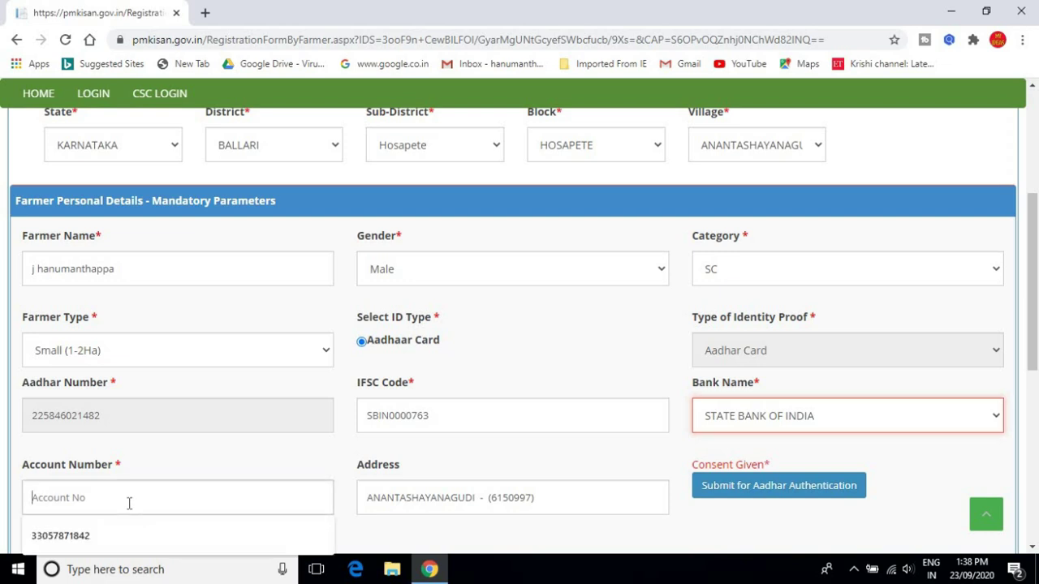
{"action": "left_click", "coordinate": [65, 537]}
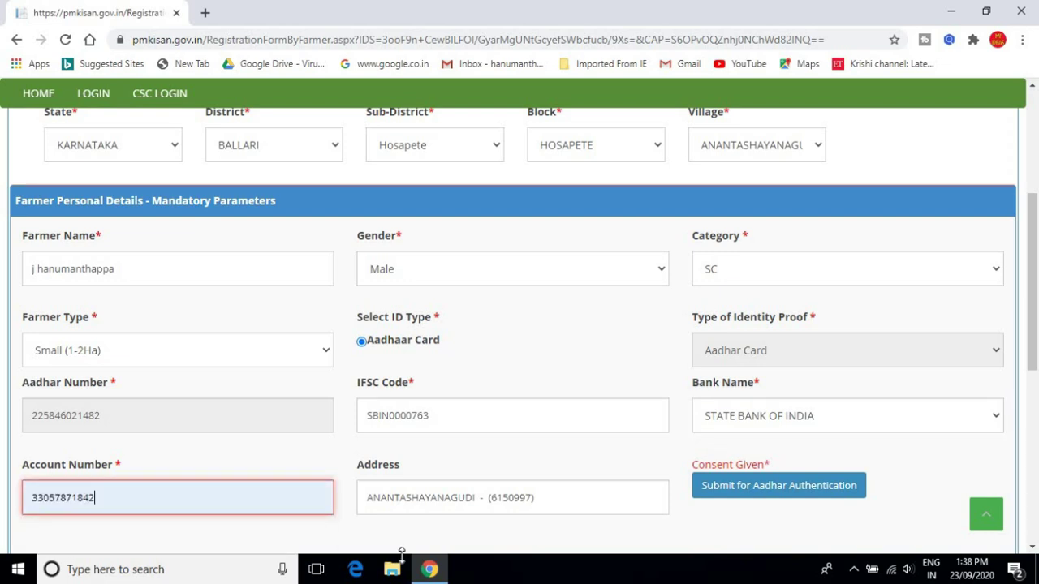
{"action": "left_click", "coordinate": [557, 468]}
{"action": "scroll", "coordinate": [557, 468], "scroll_direction": "down", "scroll_amount": 1}
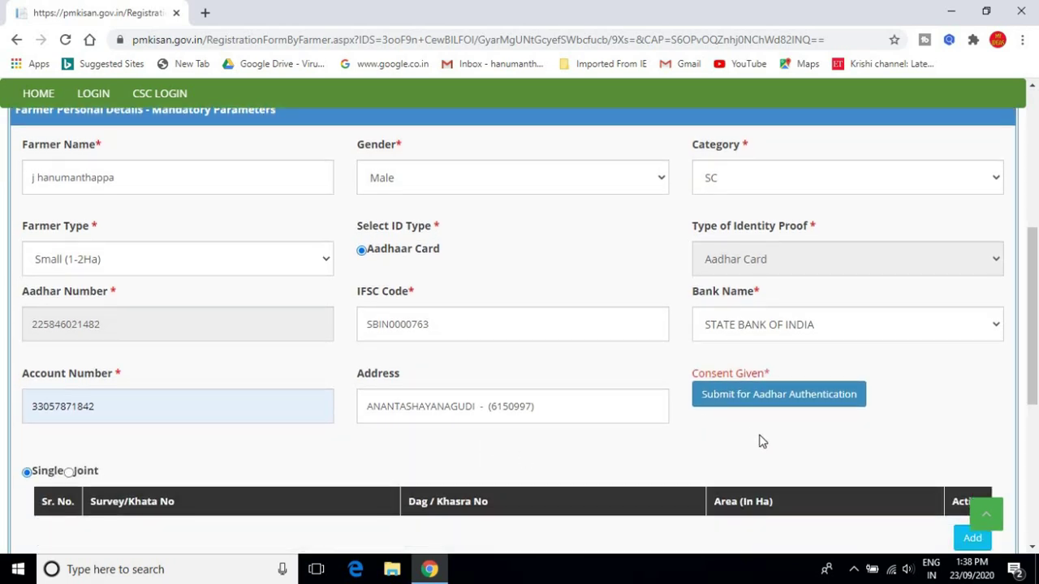
{"action": "left_click", "coordinate": [781, 396]}
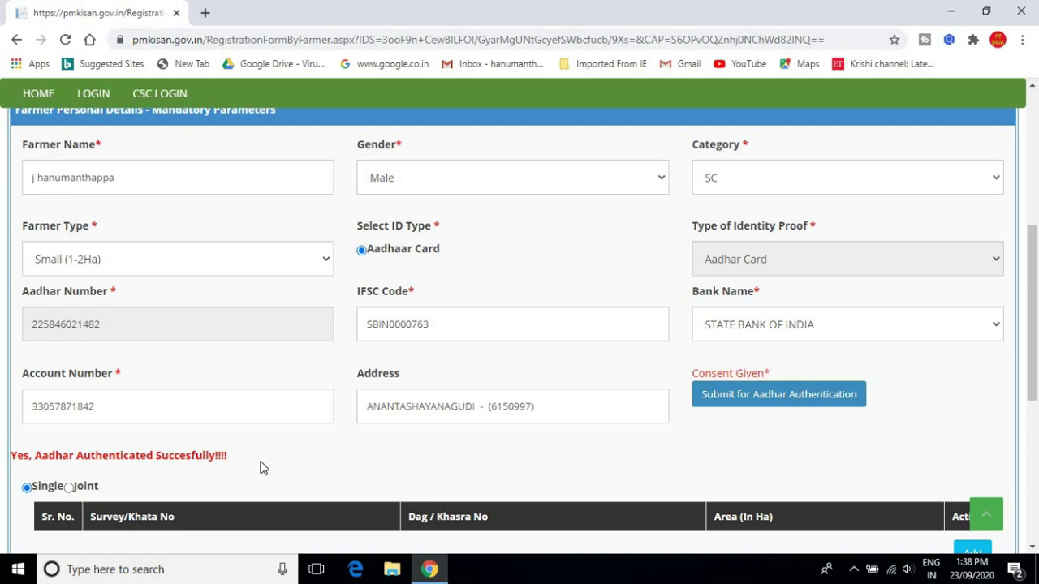
Start a land detail entry with Survey/Khata No 14 and Dag/Khasra No 2
{"action": "scroll", "coordinate": [261, 468], "scroll_direction": "down", "scroll_amount": 1}
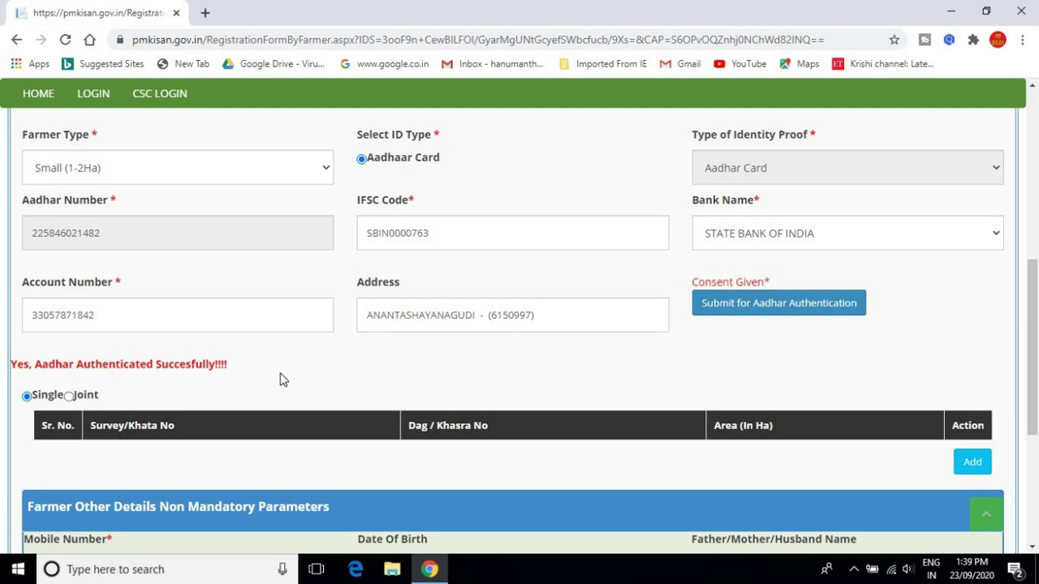
{"action": "scroll", "coordinate": [280, 379], "scroll_direction": "down", "scroll_amount": 1}
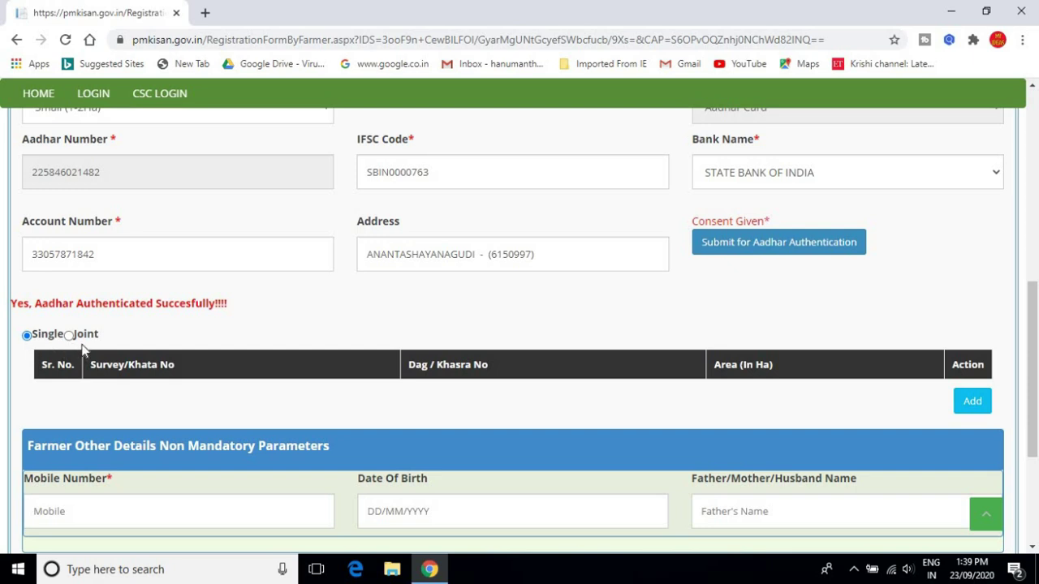
{"action": "left_click", "coordinate": [973, 401]}
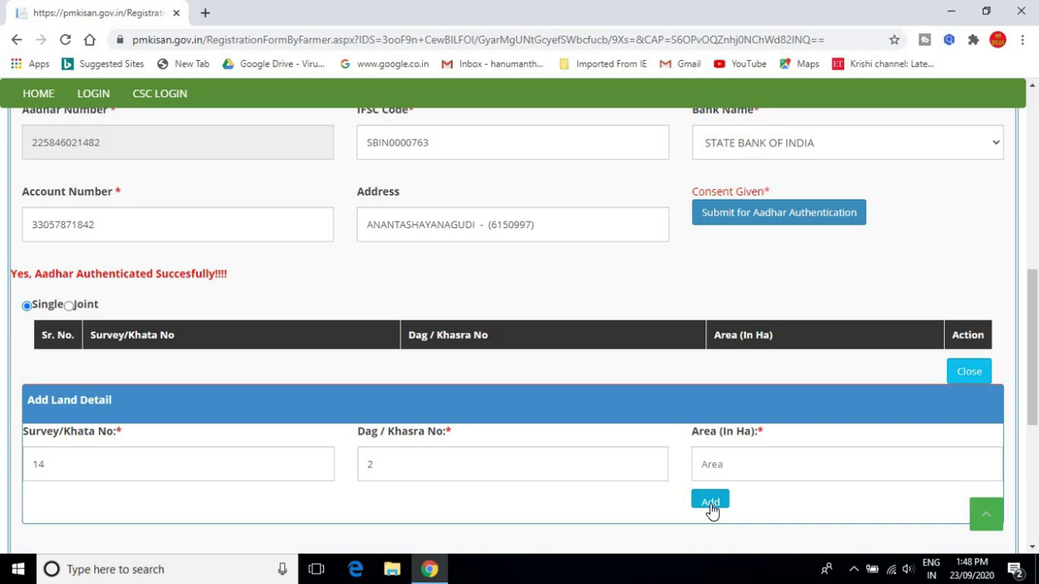
Enter the farmer's mobile number and the father's name, and try certifying that all given details are correct
{"action": "scroll", "coordinate": [399, 216], "scroll_direction": "down", "scroll_amount": 4}
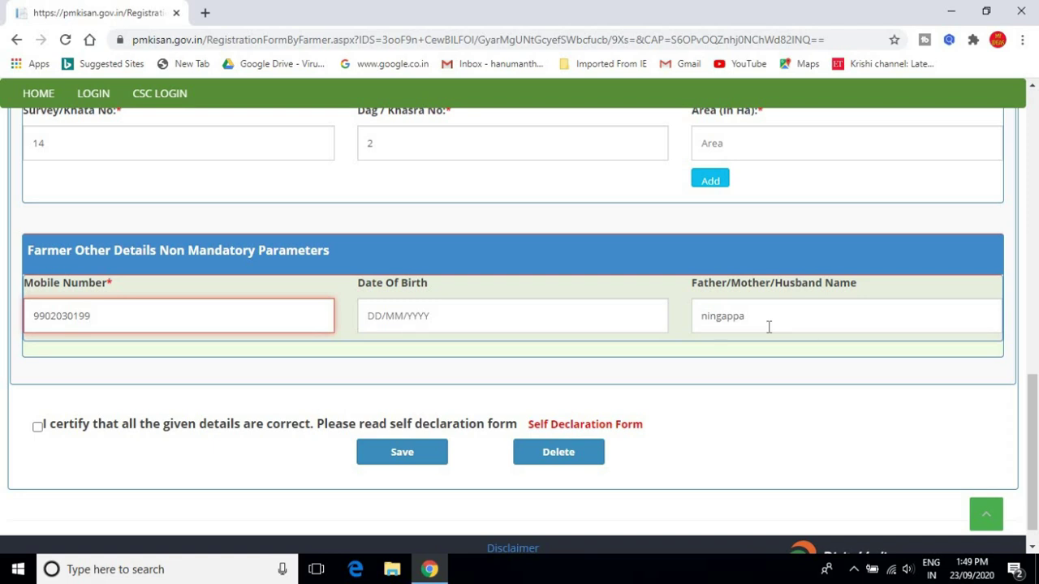
{"action": "left_click", "coordinate": [37, 429]}
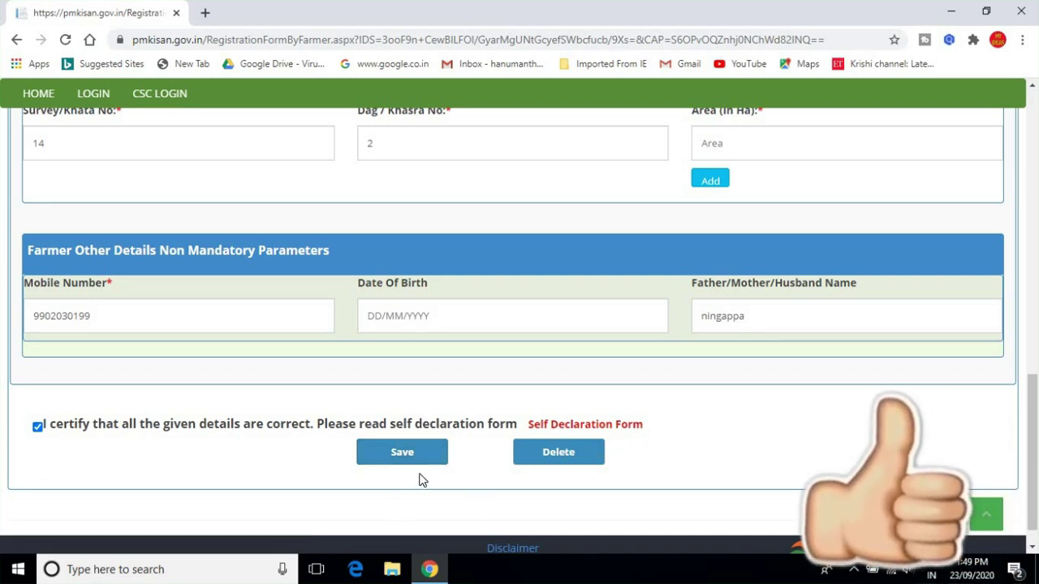
{"action": "left_click", "coordinate": [309, 418]}
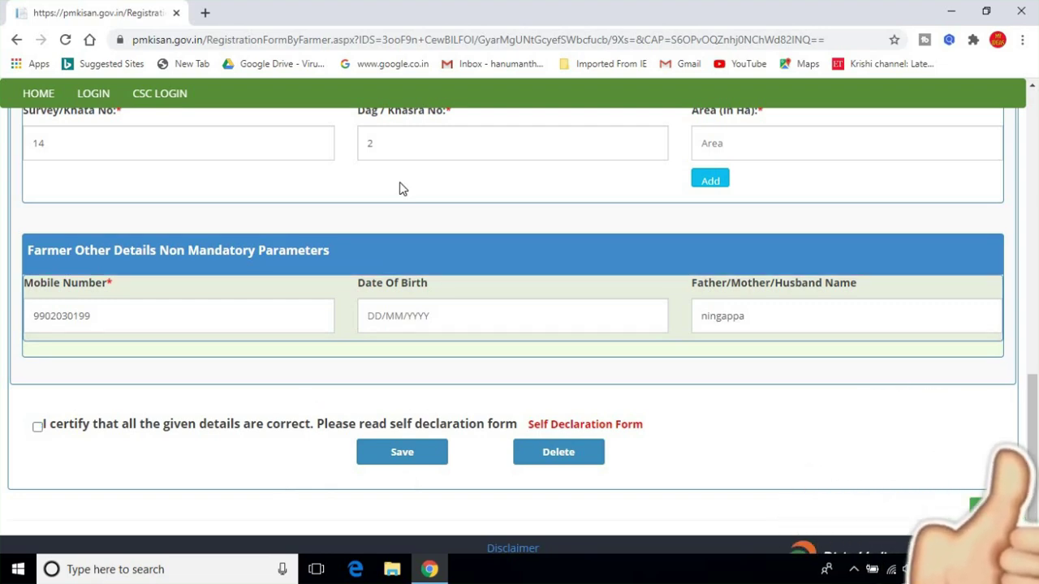
{"action": "scroll", "coordinate": [399, 189], "scroll_direction": "up", "scroll_amount": 3}
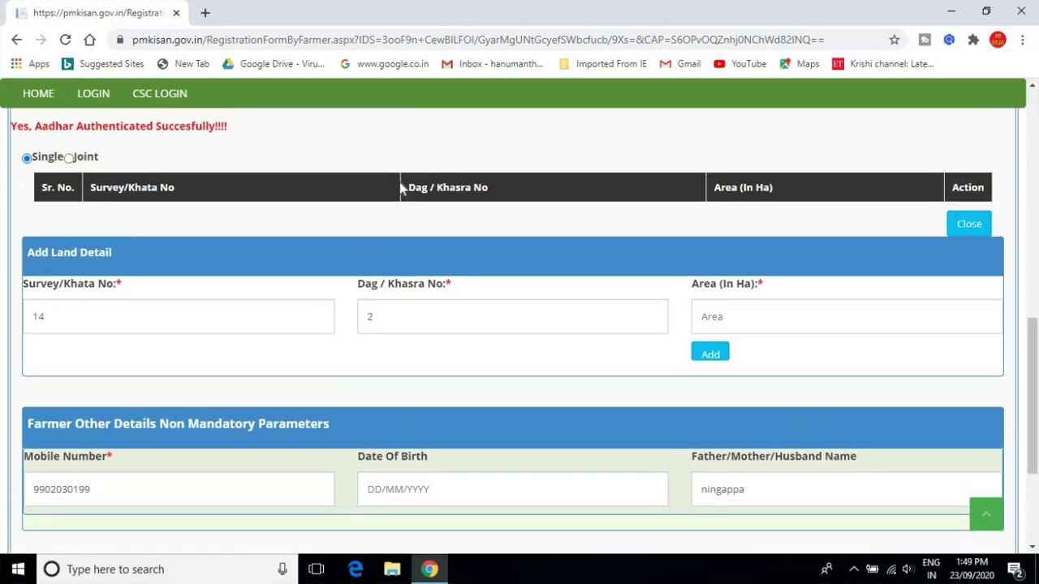
{"action": "scroll", "coordinate": [398, 188], "scroll_direction": "up", "scroll_amount": 4}
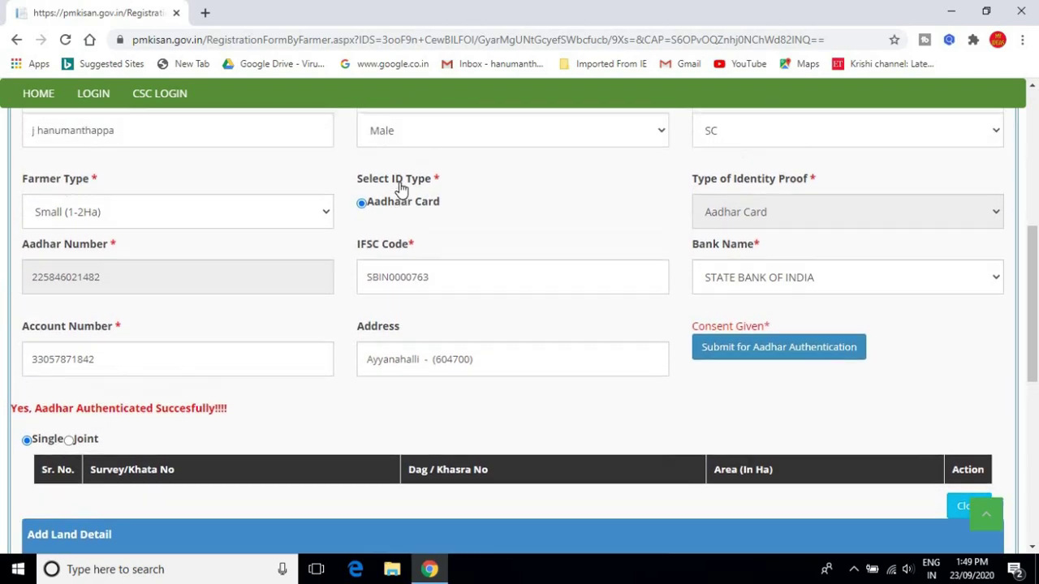
{"action": "scroll", "coordinate": [398, 188], "scroll_direction": "up", "scroll_amount": 6}
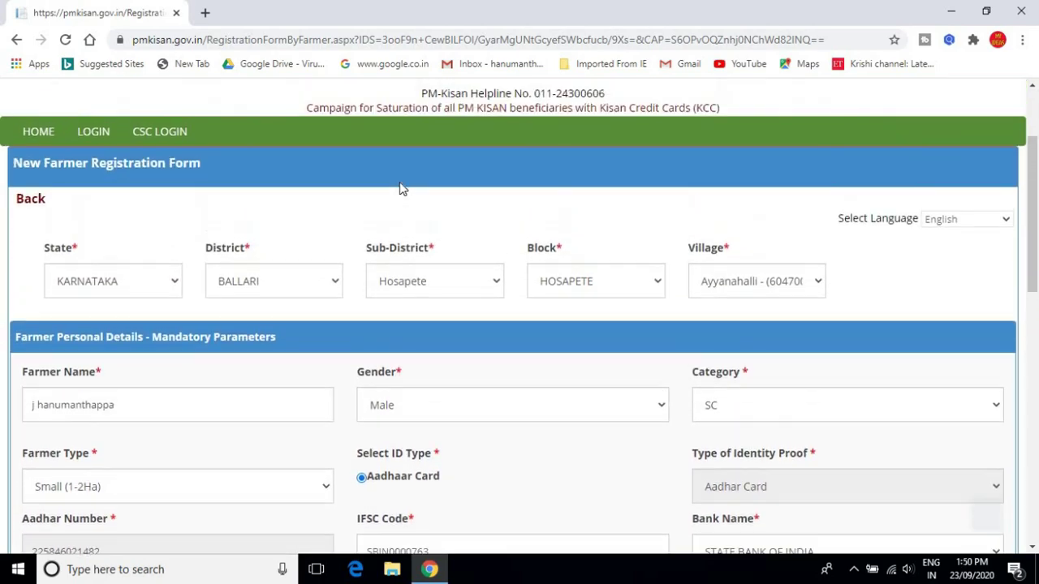
{"action": "scroll", "coordinate": [399, 187], "scroll_direction": "up", "scroll_amount": 1}
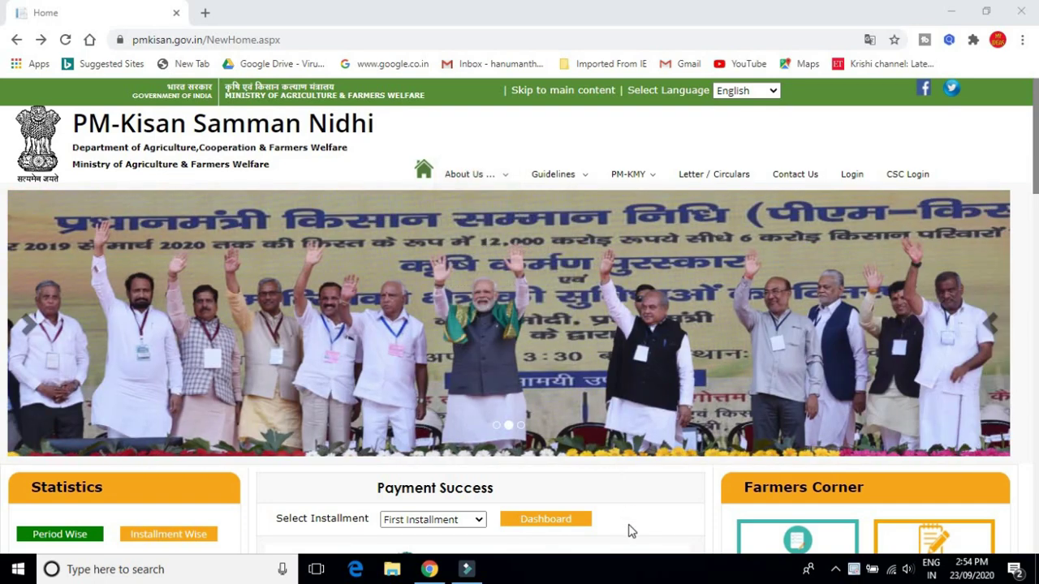
Open the Payment Success dashboard and set the village filter to state KARNATAKA and district BALLARI
{"action": "scroll", "coordinate": [632, 531], "scroll_direction": "down", "scroll_amount": 2}
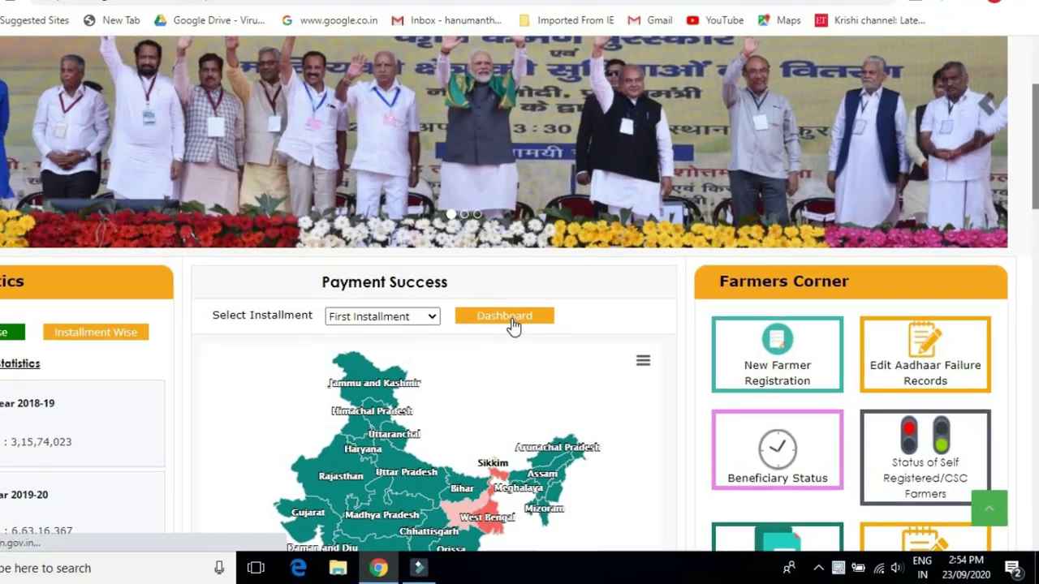
{"action": "left_click", "coordinate": [333, 229]}
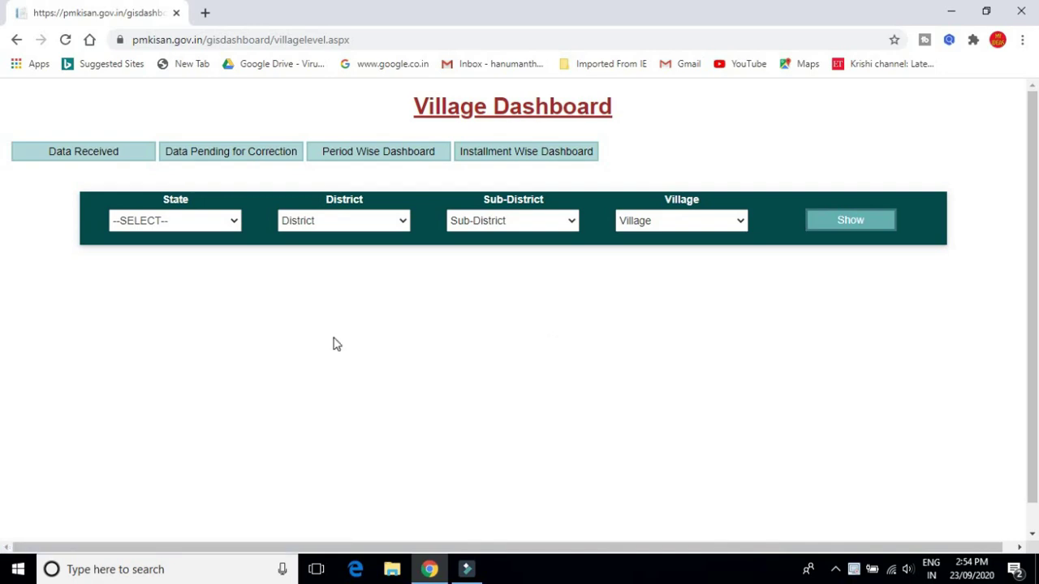
{"action": "left_click", "coordinate": [163, 226]}
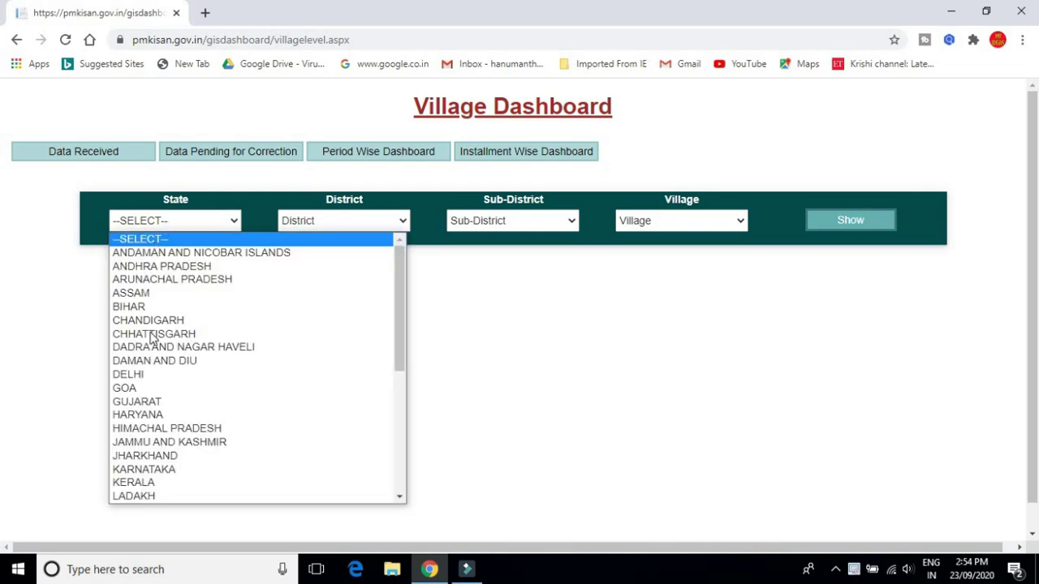
{"action": "left_click", "coordinate": [158, 468]}
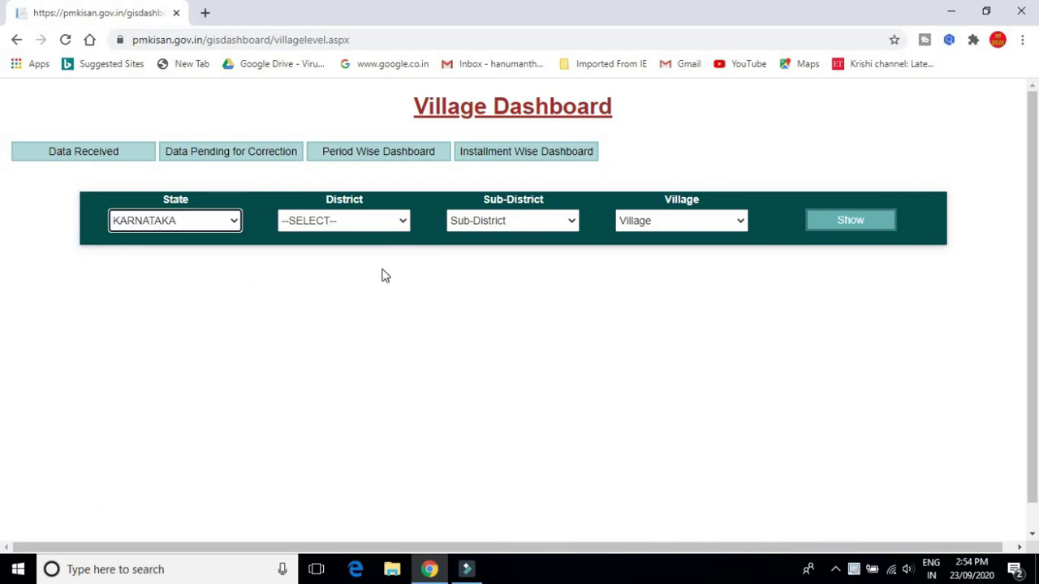
{"action": "left_click", "coordinate": [332, 223]}
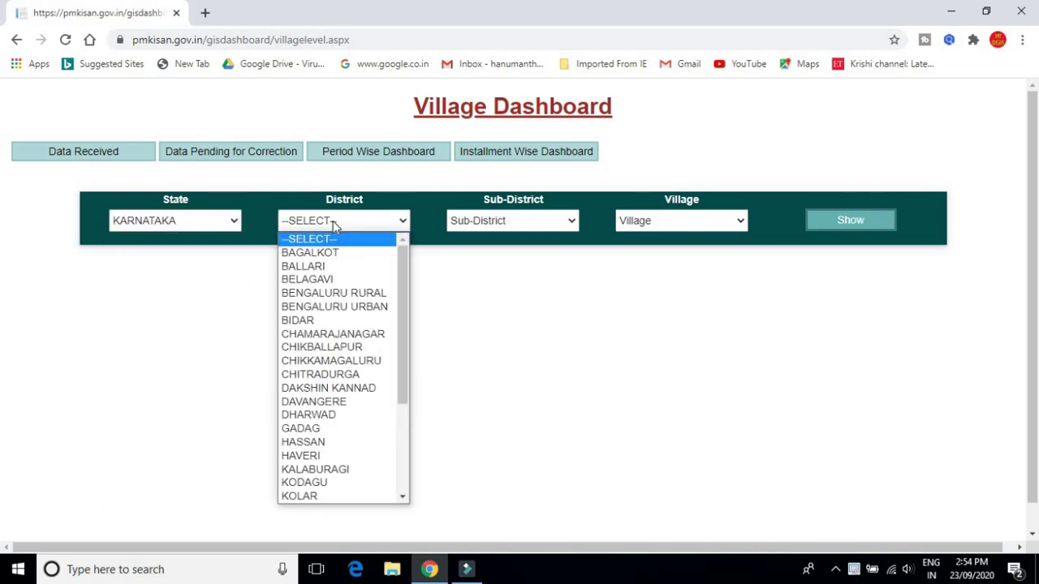
{"action": "left_click", "coordinate": [324, 267]}
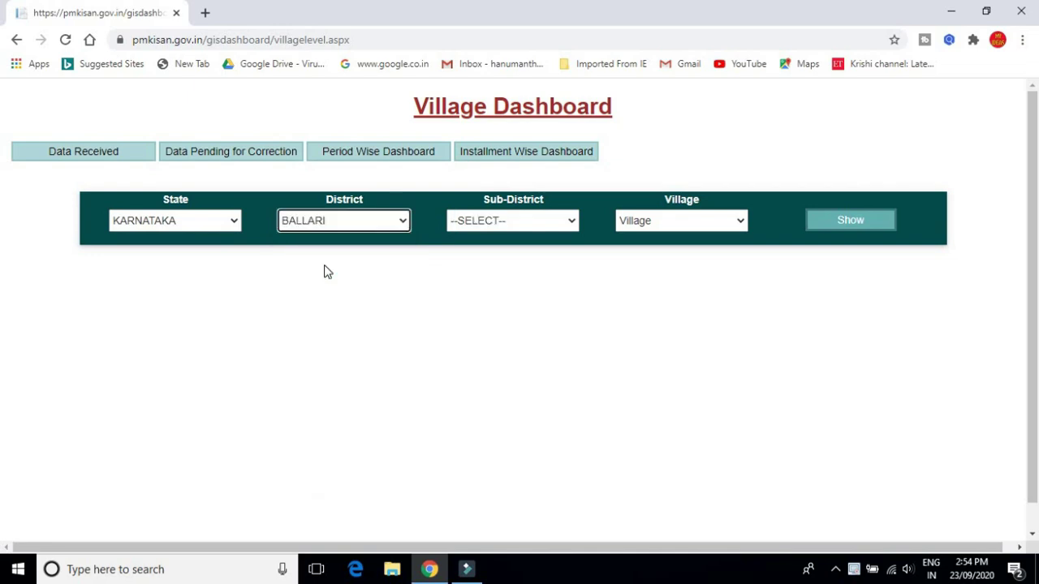
Choose sub-district Hosapete and village ANANTASHAYANAGUDI, and show the dashboard data for that village
{"action": "left_click", "coordinate": [541, 221]}
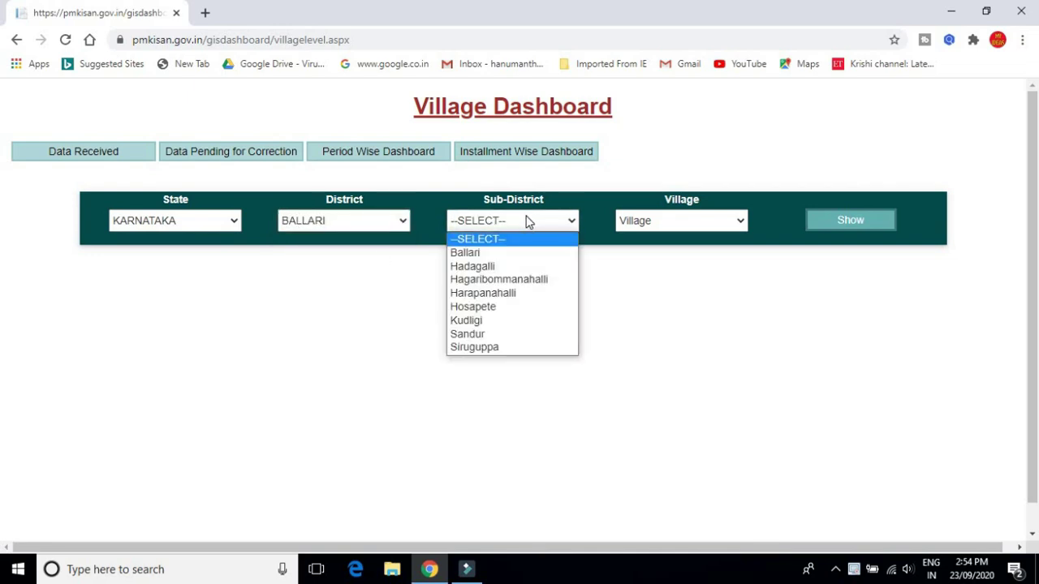
{"action": "left_click", "coordinate": [502, 312]}
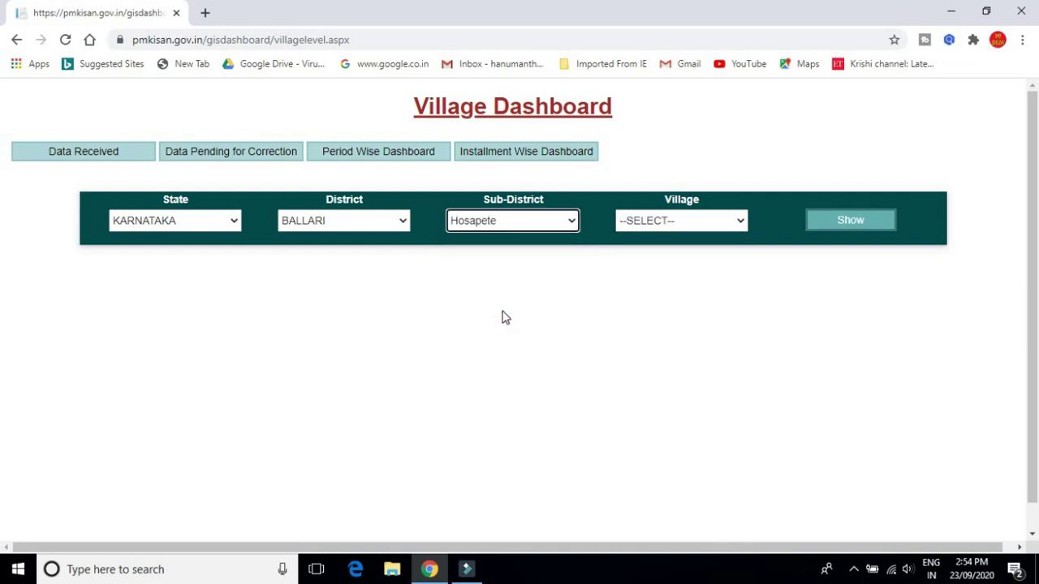
{"action": "left_click", "coordinate": [670, 223]}
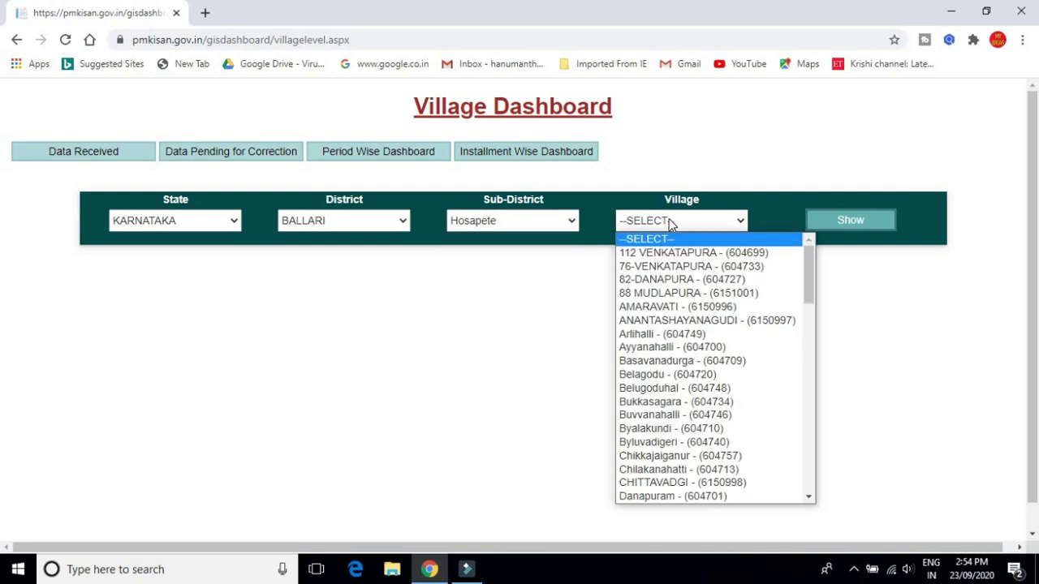
{"action": "left_click", "coordinate": [655, 322]}
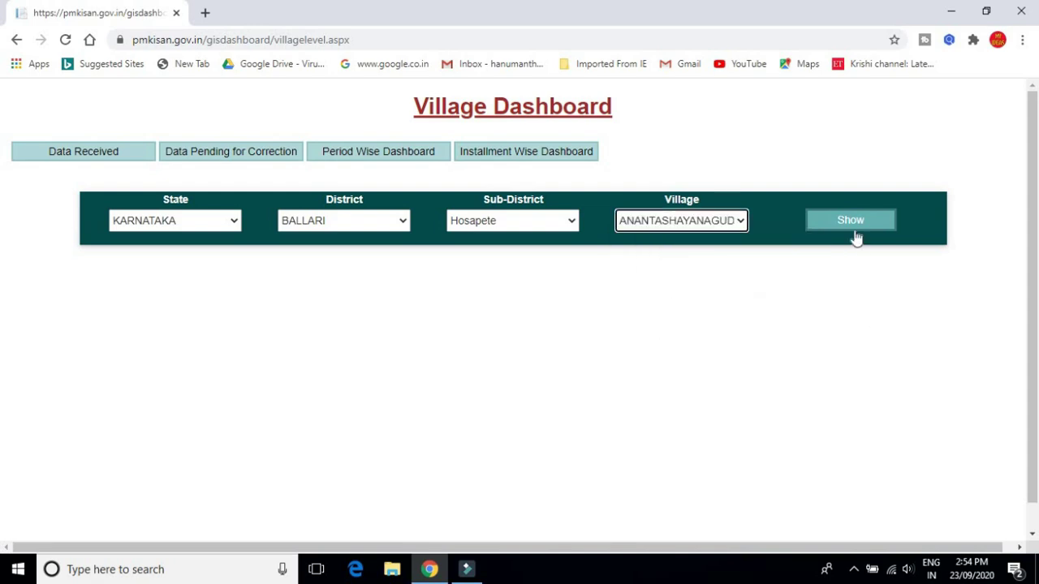
{"action": "left_click", "coordinate": [856, 230]}
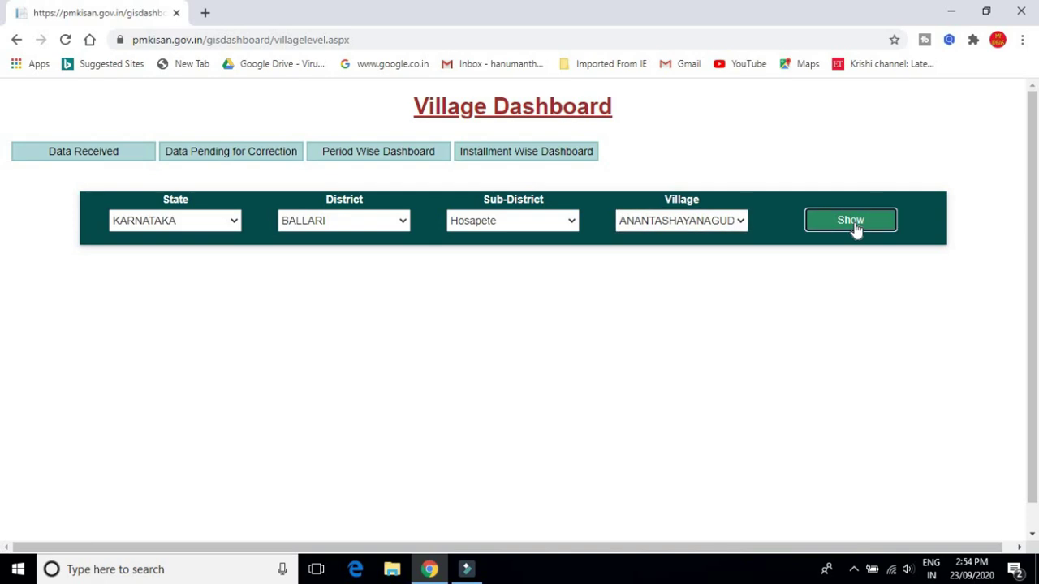